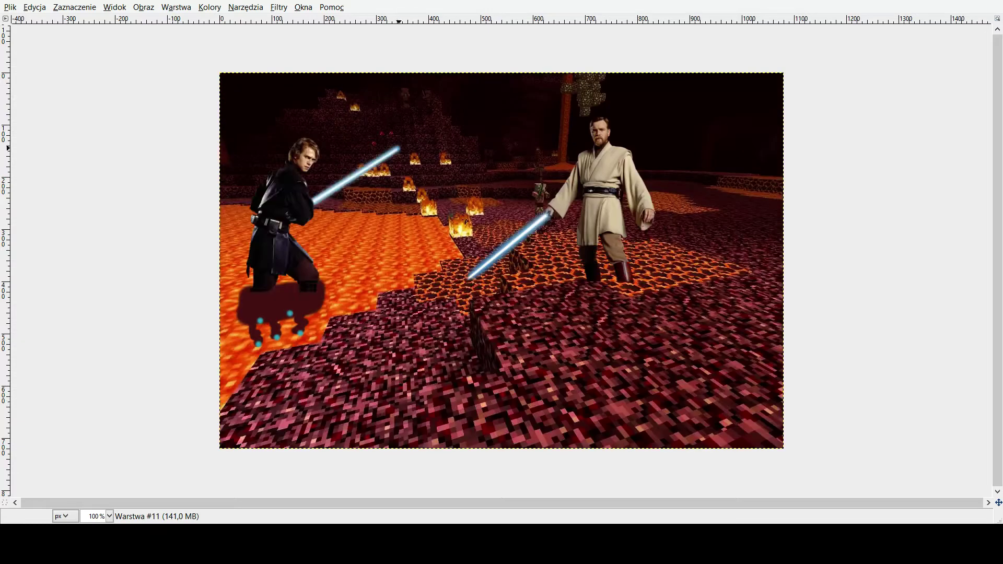
Erase Anakin's lower body and move him down to the lower left near the lava.
left_click_drag(578, 110, 812, 94)
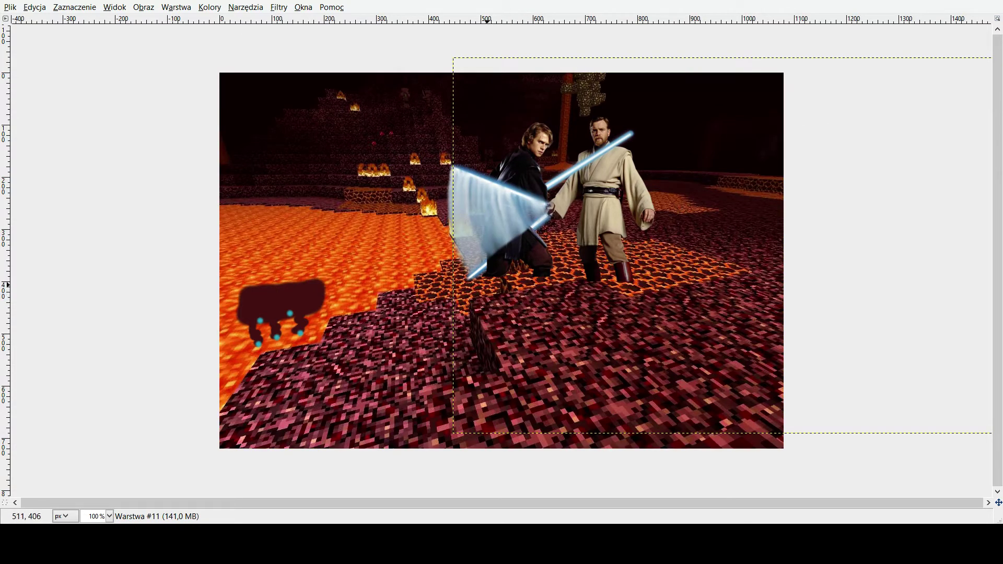
mouse_move(549, 243)
left_mouse_down()
mouse_move(522, 256)
mouse_move(478, 233)
mouse_move(451, 233)
left_mouse_up()
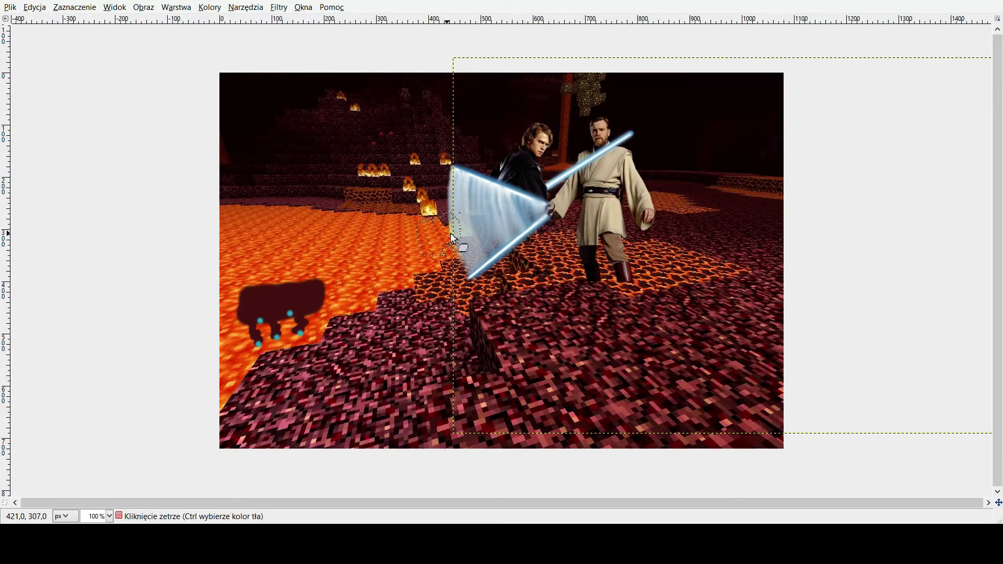
key("m")
mouse_move(599, 122)
left_mouse_down()
mouse_move(399, 275)
mouse_move(377, 332)
left_mouse_up()
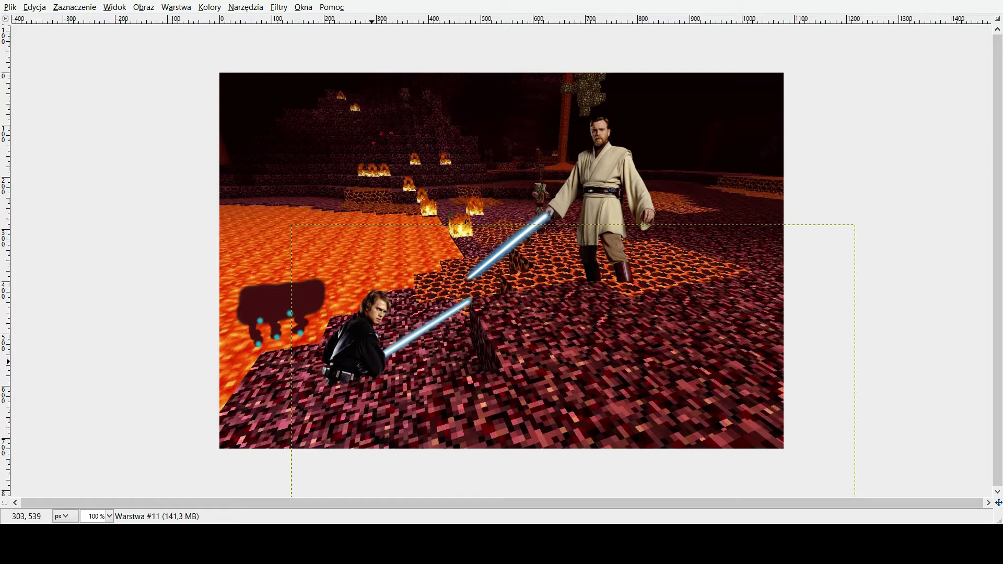
Rotate Anakin upside down around a pivot on his body, lightsaber pointing down.
left_click(574, 413)
left_click_drag(573, 413, 363, 346)
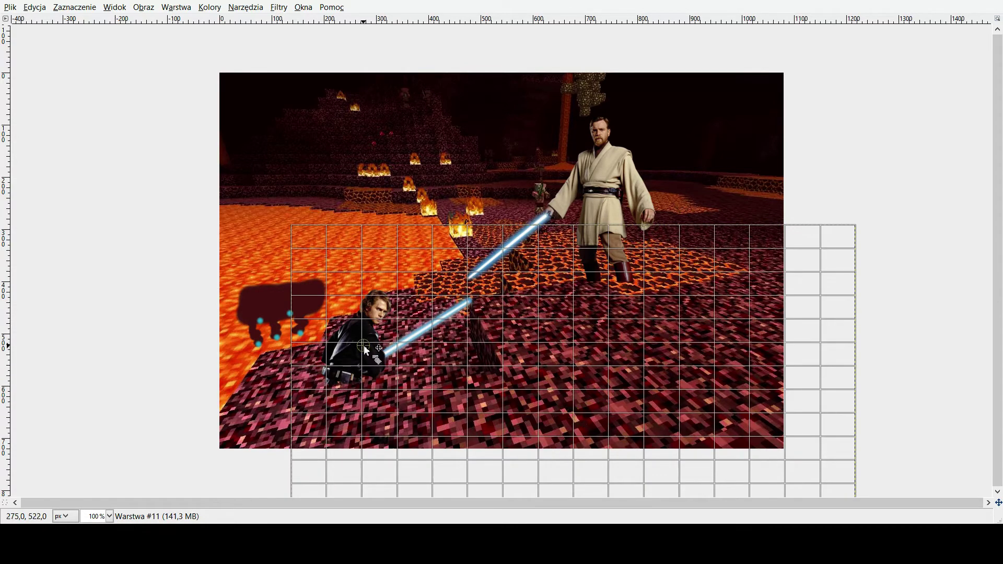
left_click_drag(873, 362, 259, 563)
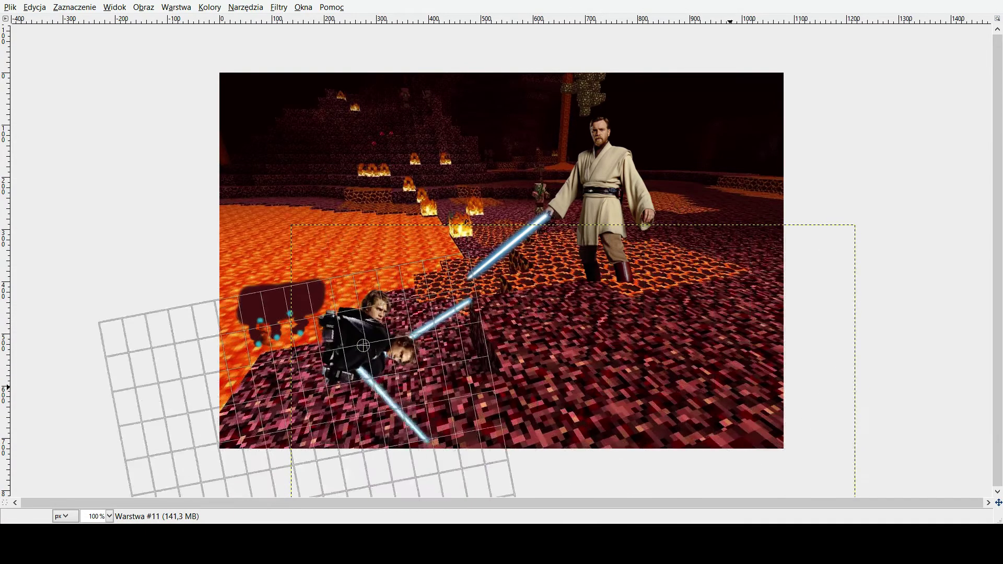
key("Return")
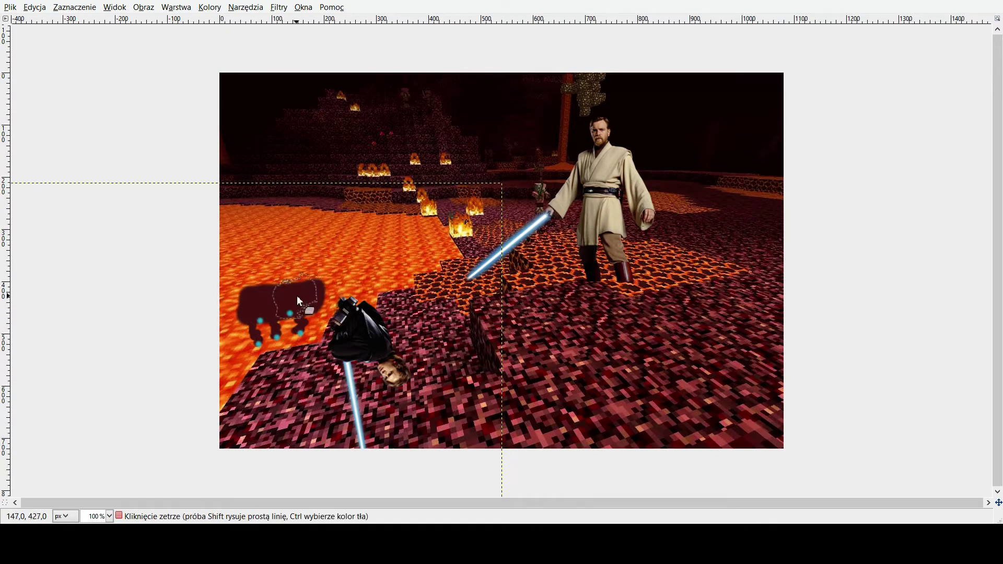
Nudge the Obi-Wan layer a few pixels with the Move tool.
key("p")
key("m")
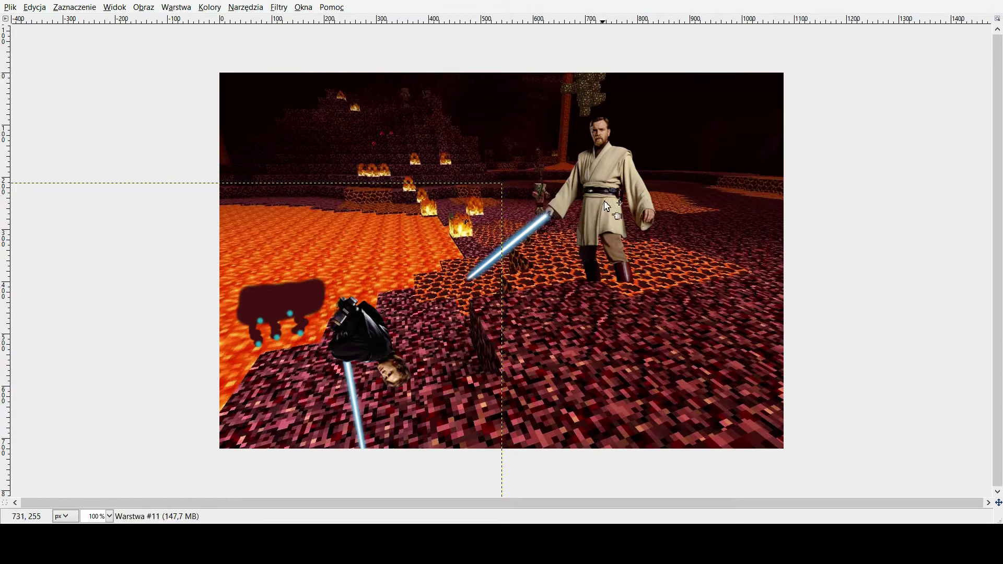
mouse_move(608, 205)
left_mouse_down()
mouse_move(583, 212)
mouse_move(612, 211)
left_mouse_up()
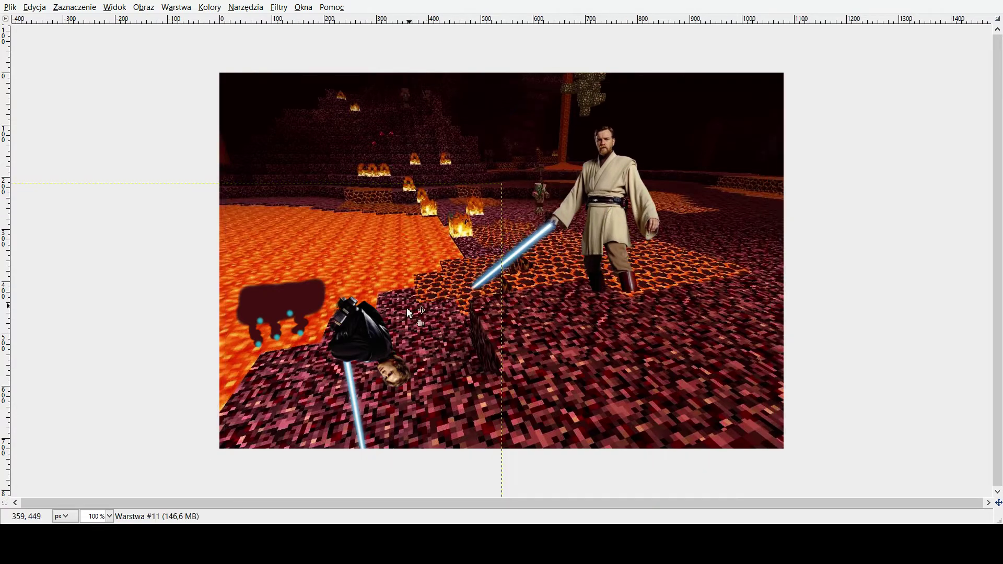
key("p")
Paint flames around Anakin's hand and drag Obi-Wan off the canvas.
mouse_move(328, 336)
left_mouse_down()
mouse_move(335, 320)
mouse_move(324, 327)
mouse_move(321, 339)
mouse_move(353, 304)
mouse_move(333, 345)
mouse_move(352, 364)
left_mouse_up()
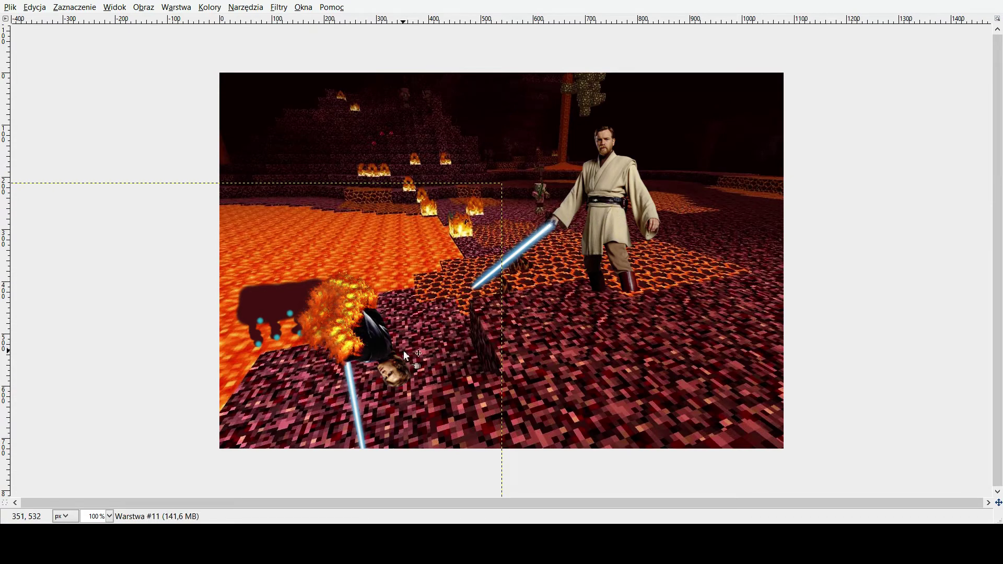
left_click_drag(609, 252, 627, 252)
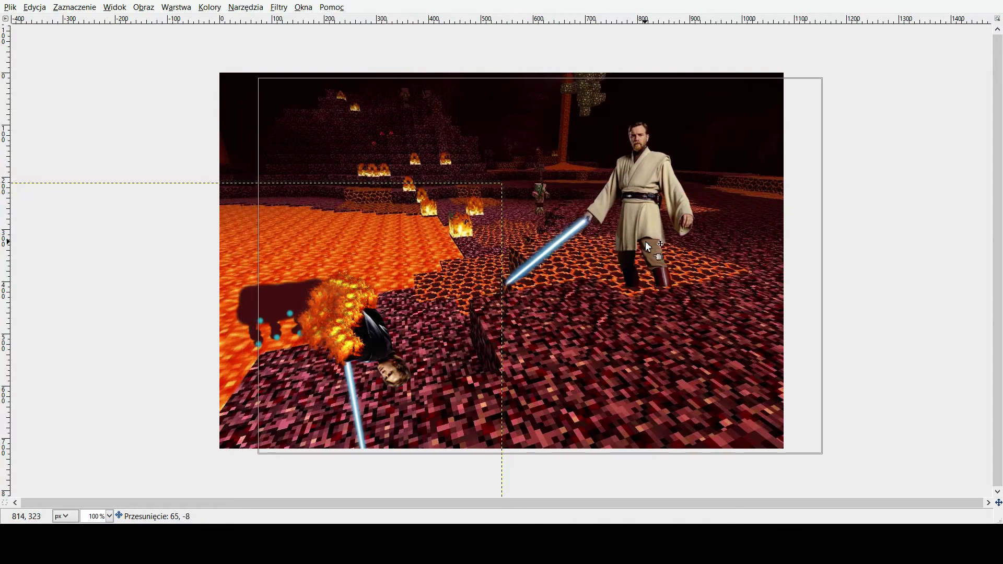
left_click_drag(627, 252, 673, 246)
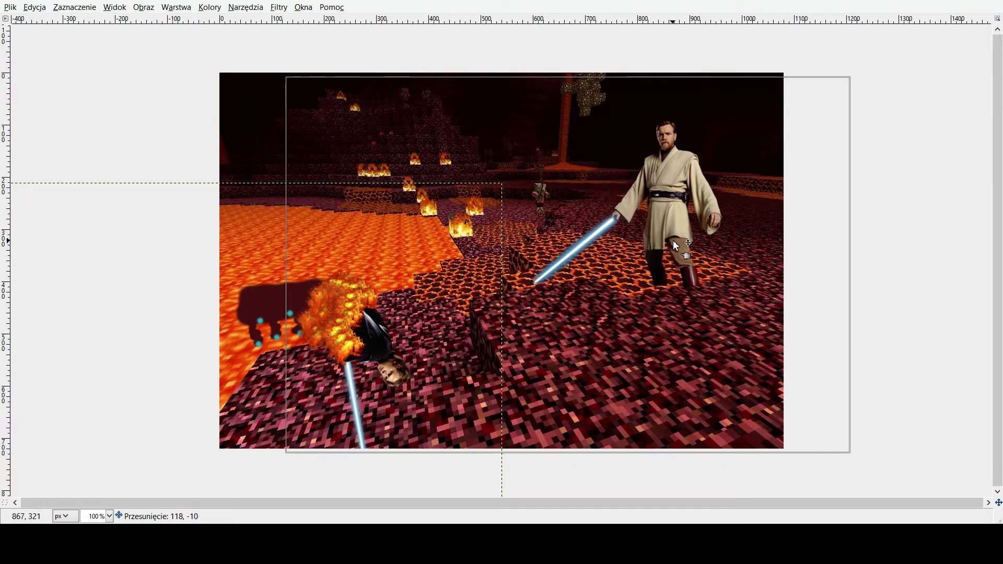
mouse_move(673, 245)
left_mouse_down()
mouse_move(671, 260)
mouse_move(691, 245)
mouse_move(740, 265)
mouse_move(936, 262)
mouse_move(855, 295)
left_mouse_up()
Paint a tall column of fire over Anakin, extending it toward the sabre hilt.
key("p")
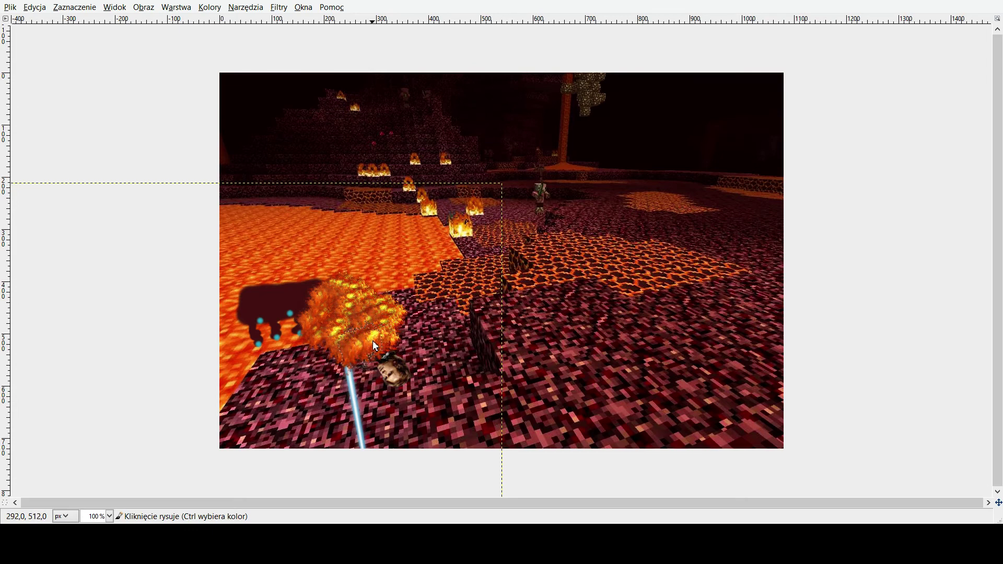
mouse_move(373, 342)
left_mouse_down()
mouse_move(362, 374)
mouse_move(329, 377)
mouse_move(349, 335)
mouse_move(358, 346)
mouse_move(322, 328)
mouse_move(341, 325)
mouse_move(319, 278)
mouse_move(417, 285)
mouse_move(333, 277)
mouse_move(331, 241)
mouse_move(365, 256)
left_mouse_up()
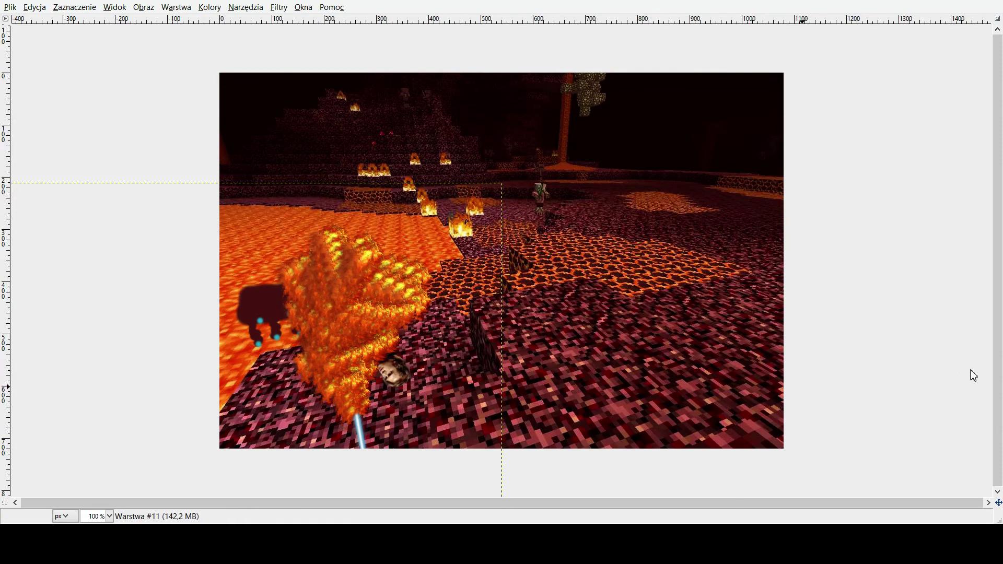
On the full-image layer, hand-paint red letters 'KONIE' across the upper left.
key("Page_Down")
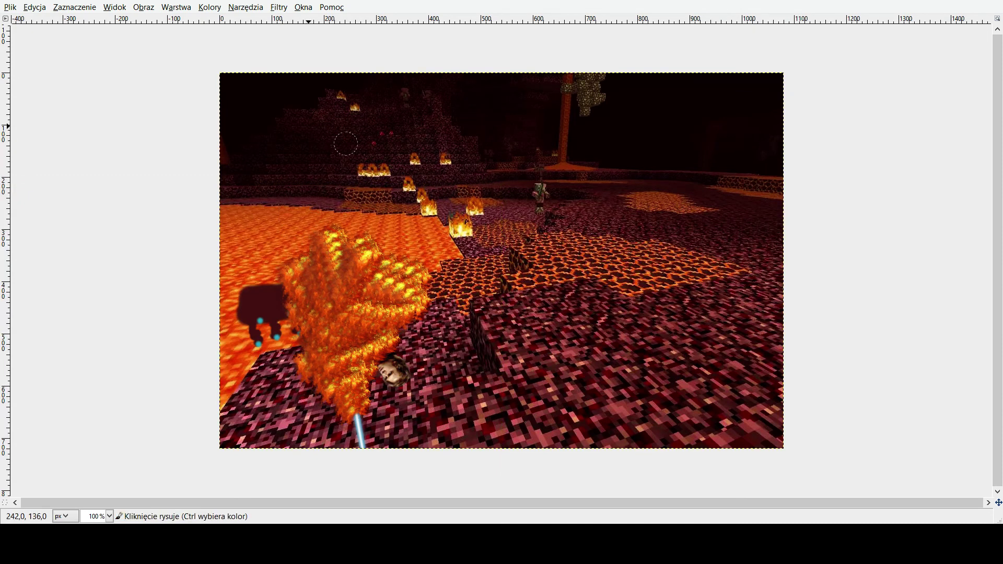
left_click_drag(296, 150, 307, 183)
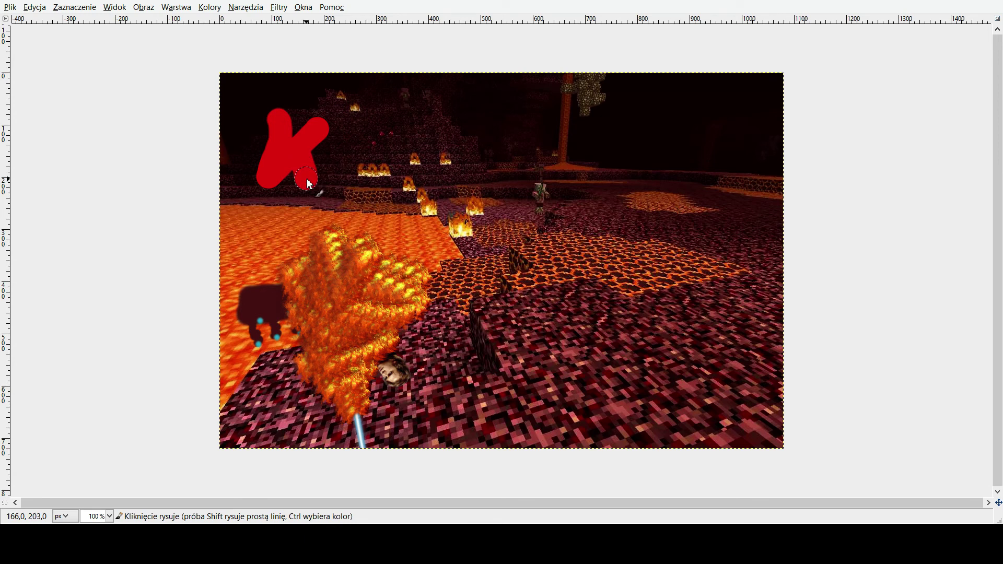
mouse_move(393, 140)
left_mouse_down()
mouse_move(399, 158)
mouse_move(455, 165)
mouse_move(492, 188)
left_mouse_up()
left_click_drag(541, 212, 542, 186)
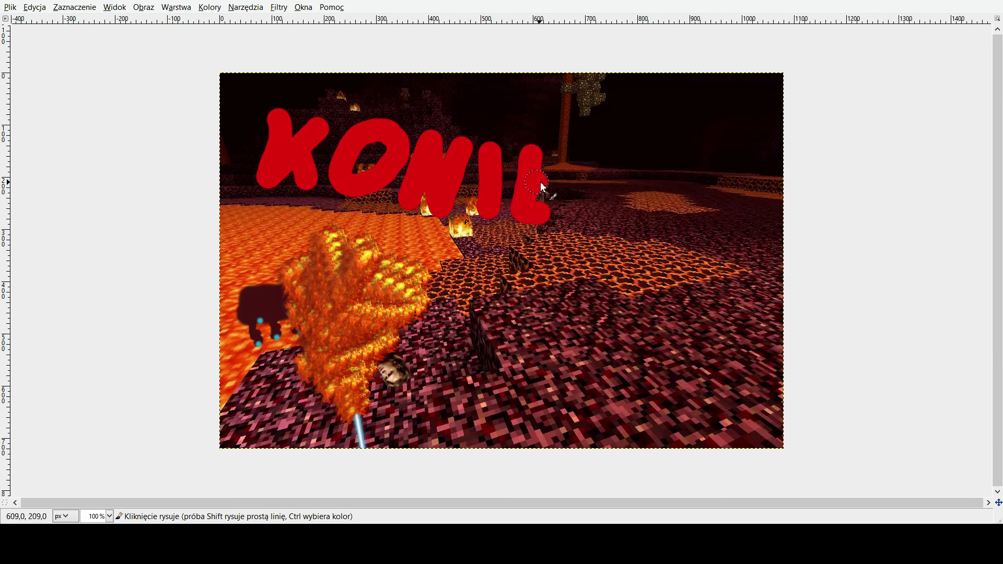